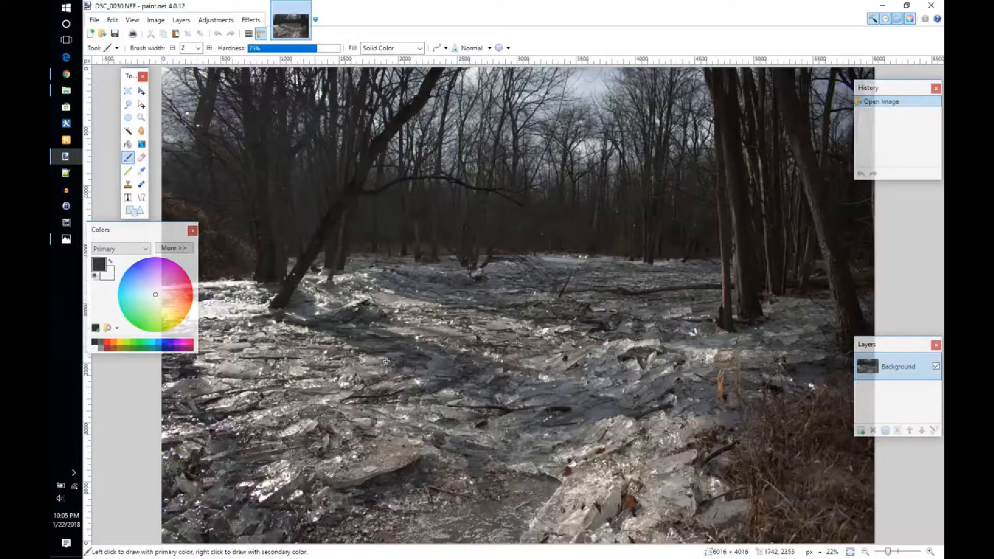
# Duplicate the background layer and set the copy to Additive blending with opacity about 95
pyautogui.click(886, 430)
pyautogui.click(181, 20)
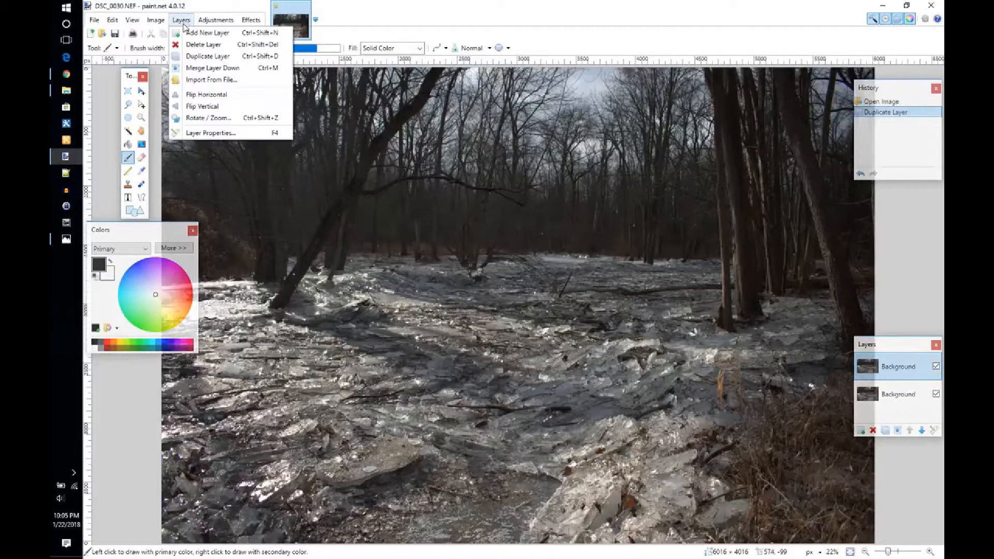
pyautogui.click(215, 132)
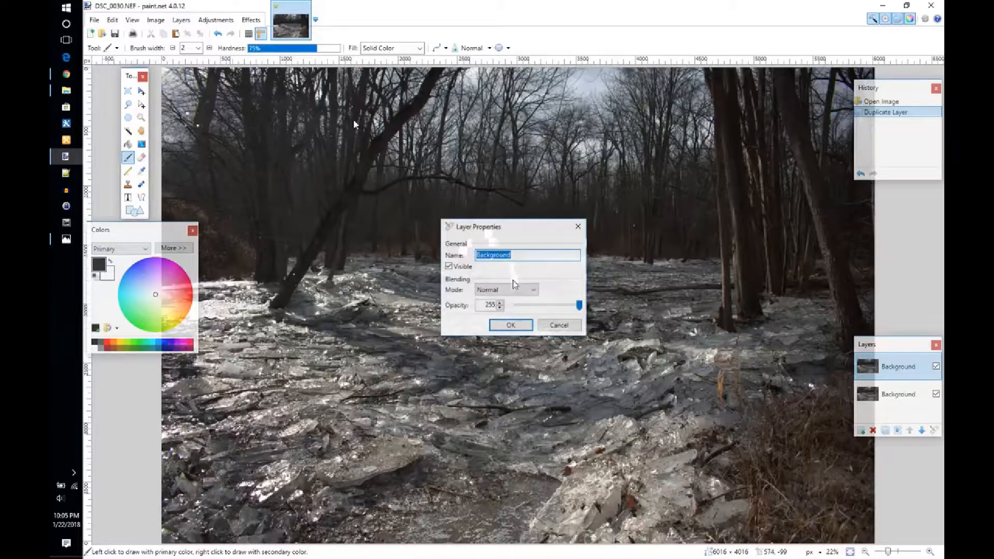
pyautogui.click(511, 289)
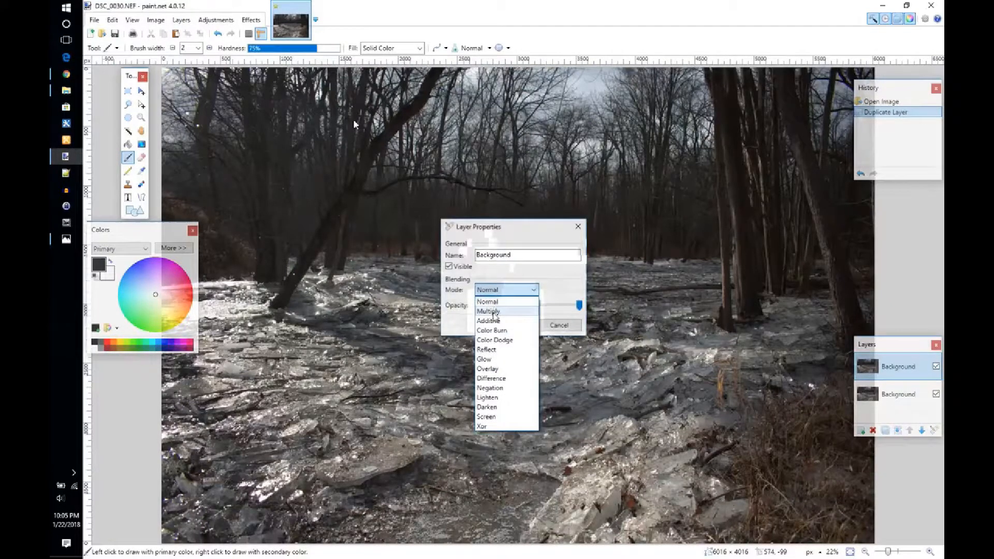
pyautogui.click(488, 321)
pyautogui.moveTo(579, 306); pyautogui.dragTo(544, 310)
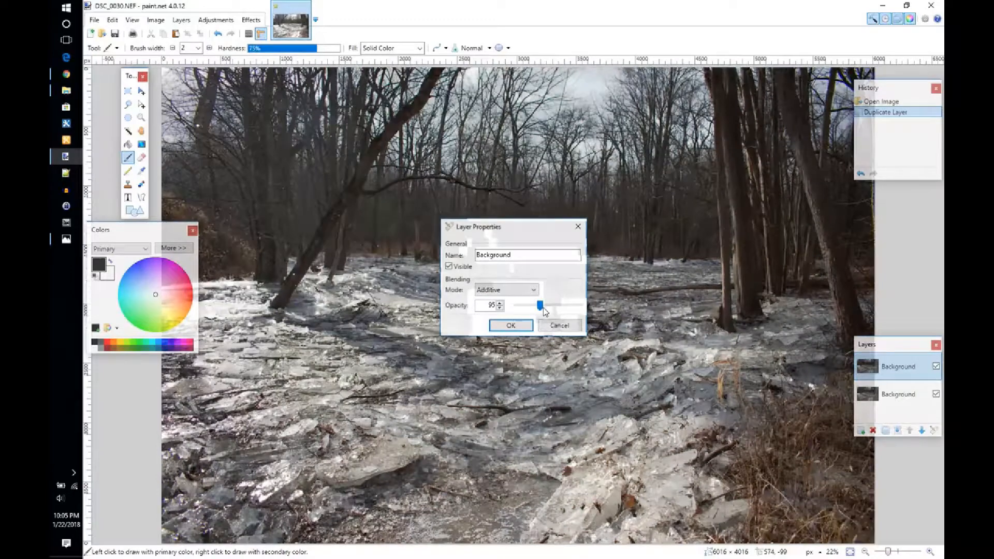
pyautogui.moveTo(542, 311)
pyautogui.mouseDown()
pyautogui.moveTo(525, 309)
pyautogui.moveTo(539, 307)
pyautogui.mouseUp()
pyautogui.click(524, 330)
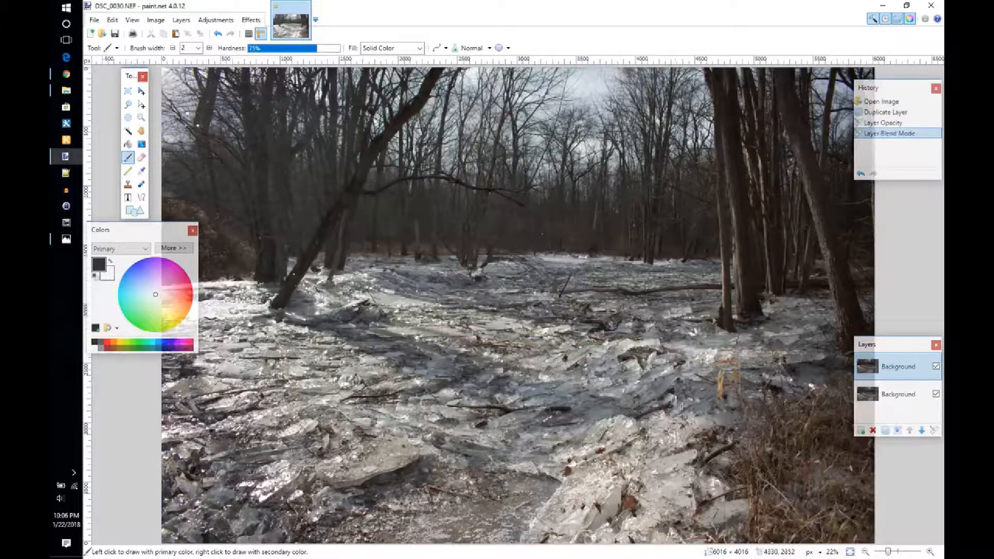
# Merge the duplicate layer down and convert the image to black and white
pyautogui.click(899, 431)
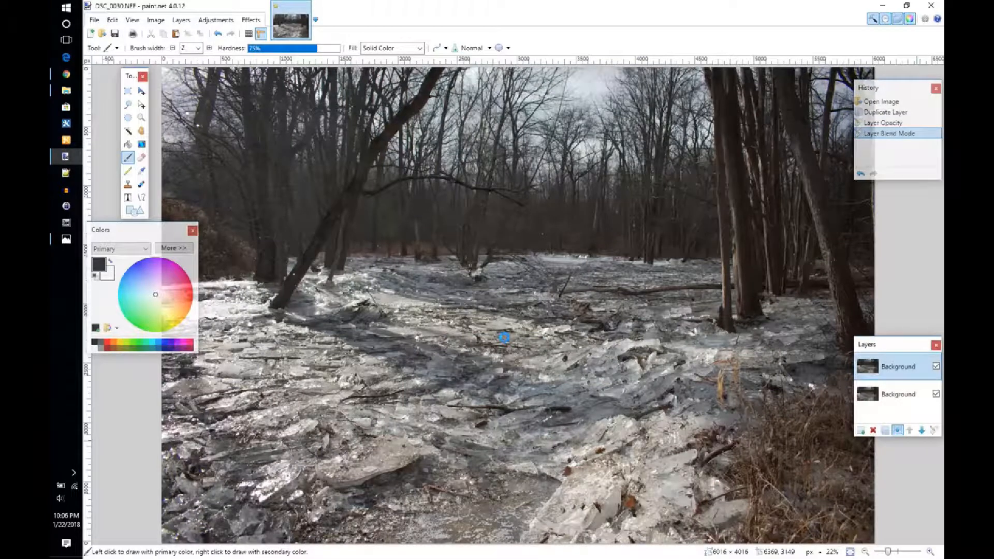
pyautogui.click(212, 20)
pyautogui.click(228, 44)
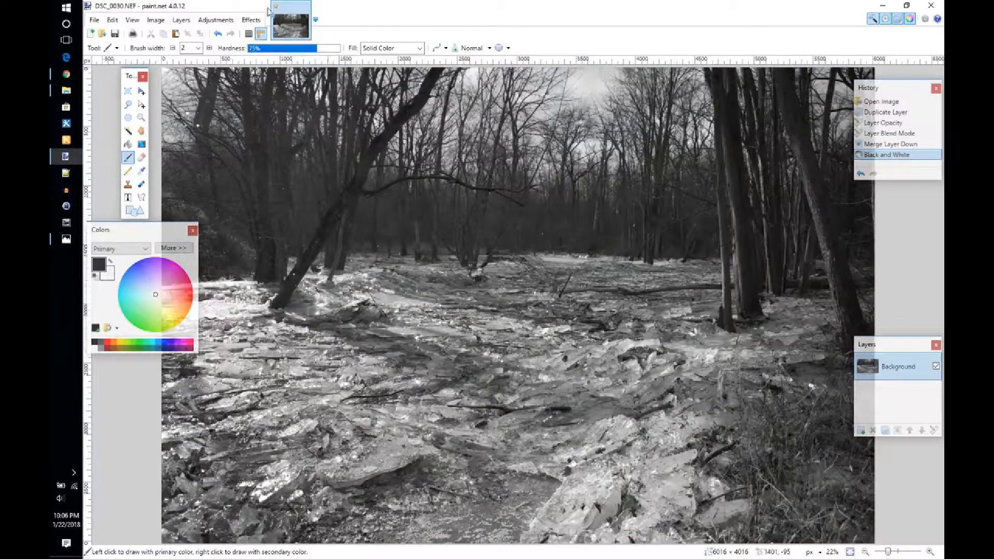
# Apply a gentle S-shaped luminosity curve to the image, lowering the shadows and raising the upper midtones slightly
pyautogui.click(216, 21)
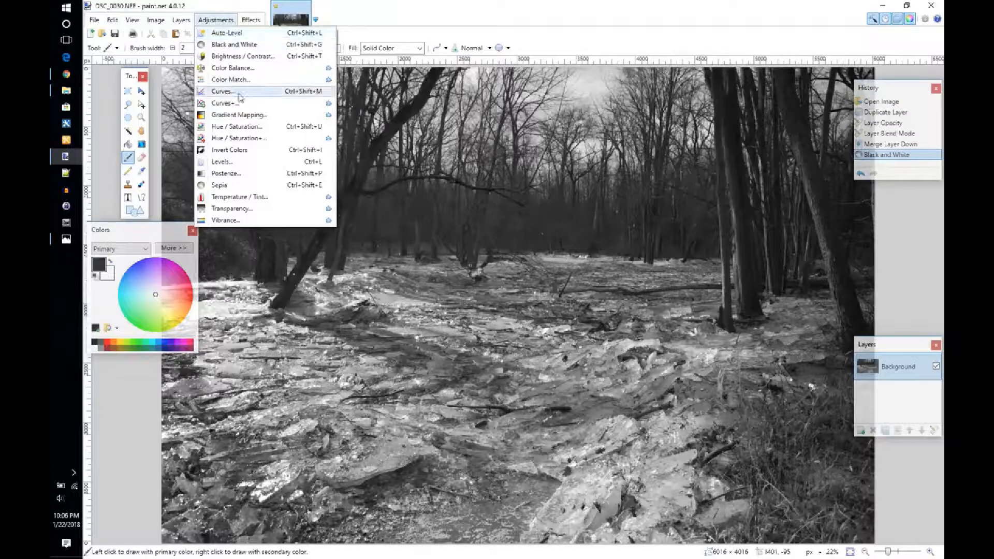
pyautogui.click(224, 91)
pyautogui.moveTo(516, 177); pyautogui.dragTo(758, 263)
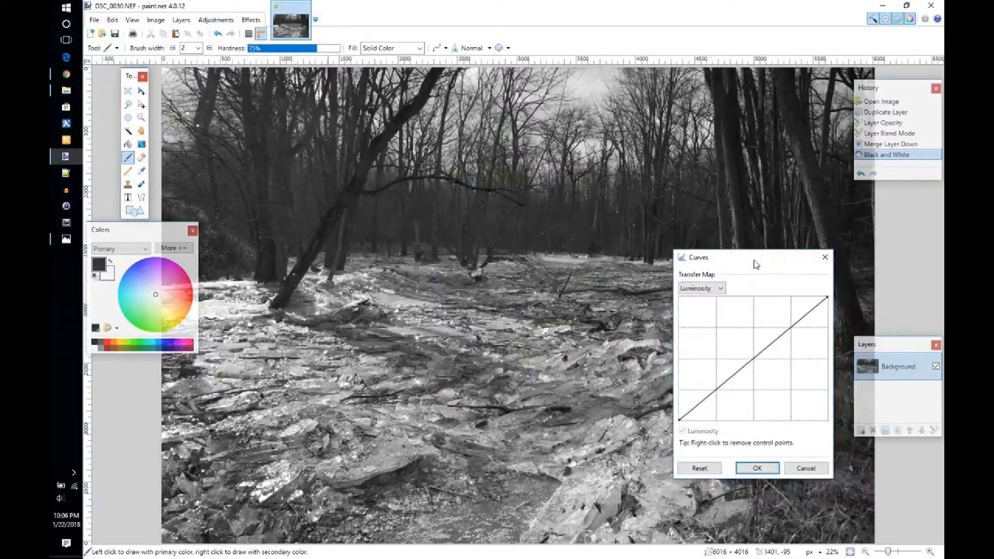
pyautogui.moveTo(717, 389); pyautogui.dragTo(716, 398)
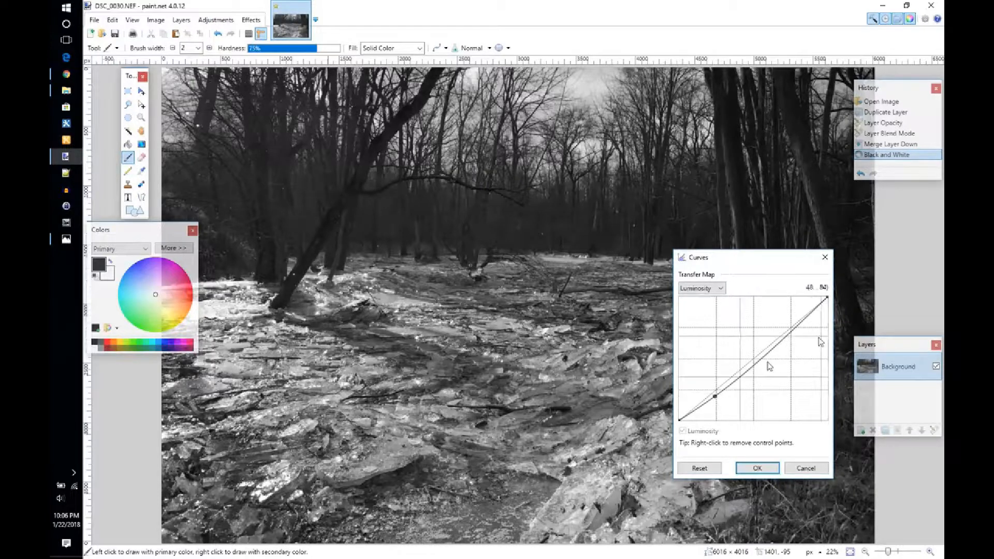
pyautogui.click(778, 344)
pyautogui.moveTo(778, 343); pyautogui.dragTo(775, 340)
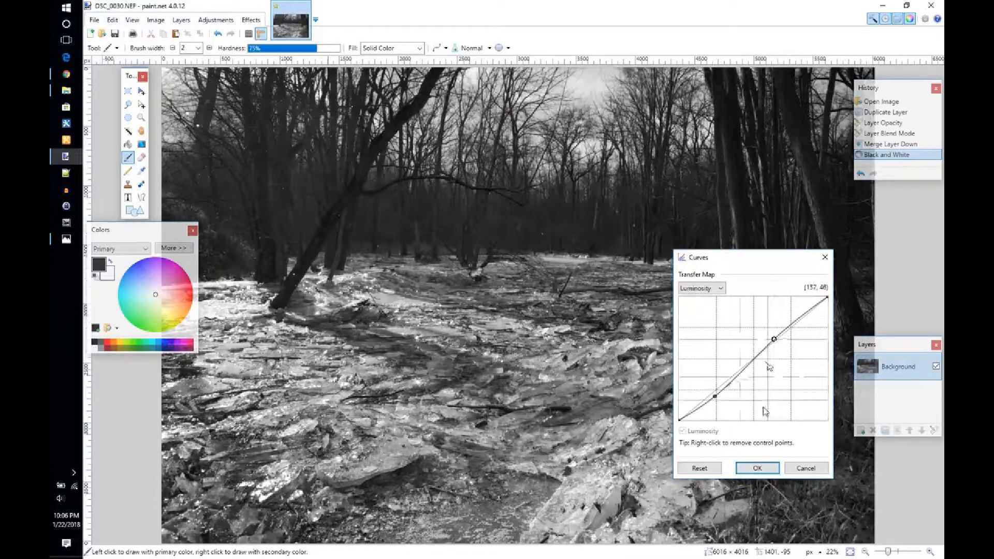
pyautogui.click(757, 468)
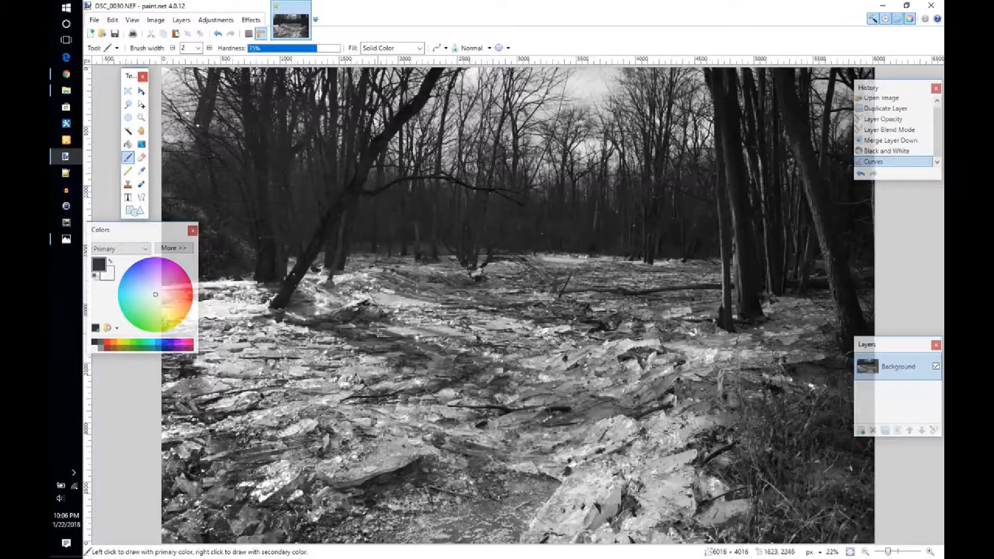
# Start a Focal Point blur with focus area size 1000 and the focal point at -0.43, 0.02
pyautogui.click(253, 20)
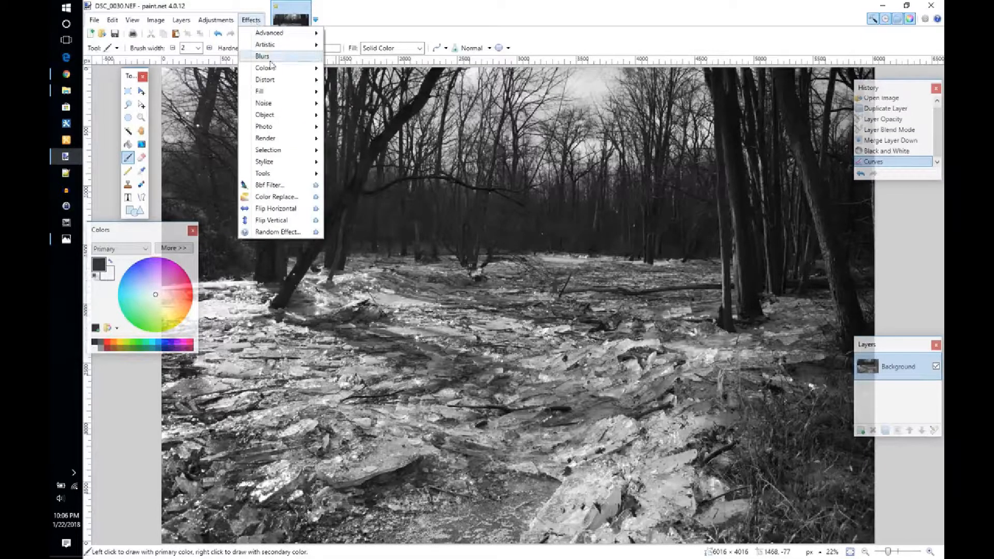
pyautogui.moveTo(269, 58)
pyautogui.click(364, 60)
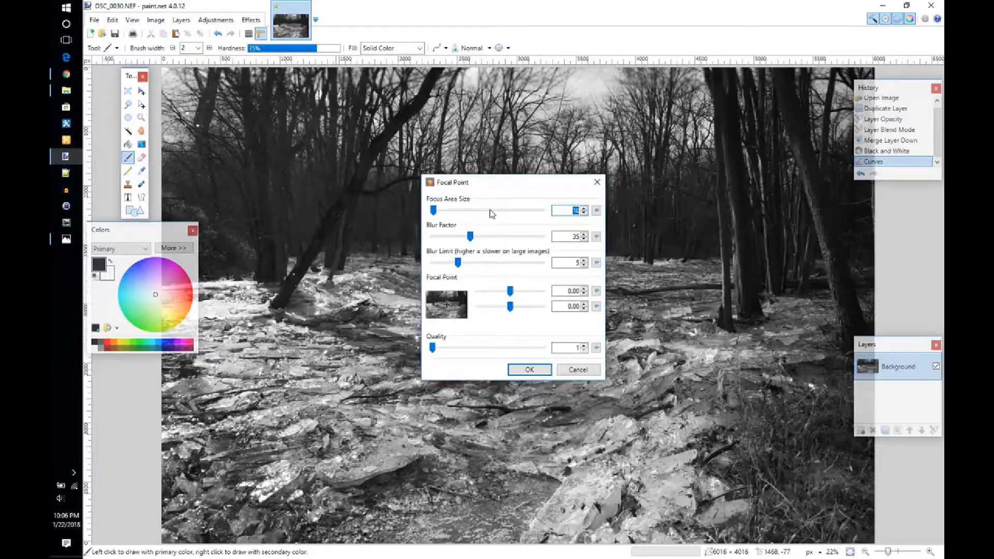
pyautogui.moveTo(435, 211); pyautogui.dragTo(543, 210)
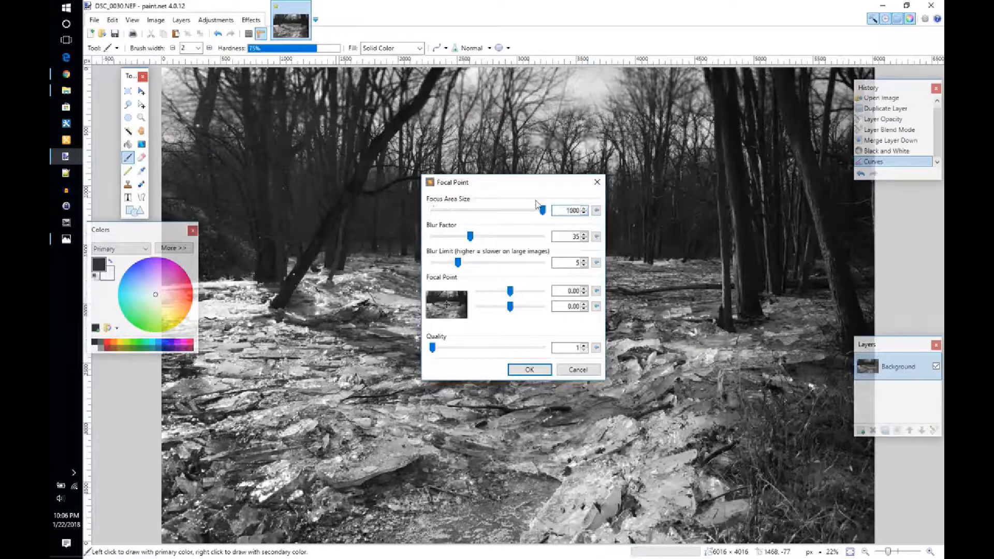
pyautogui.click(438, 305)
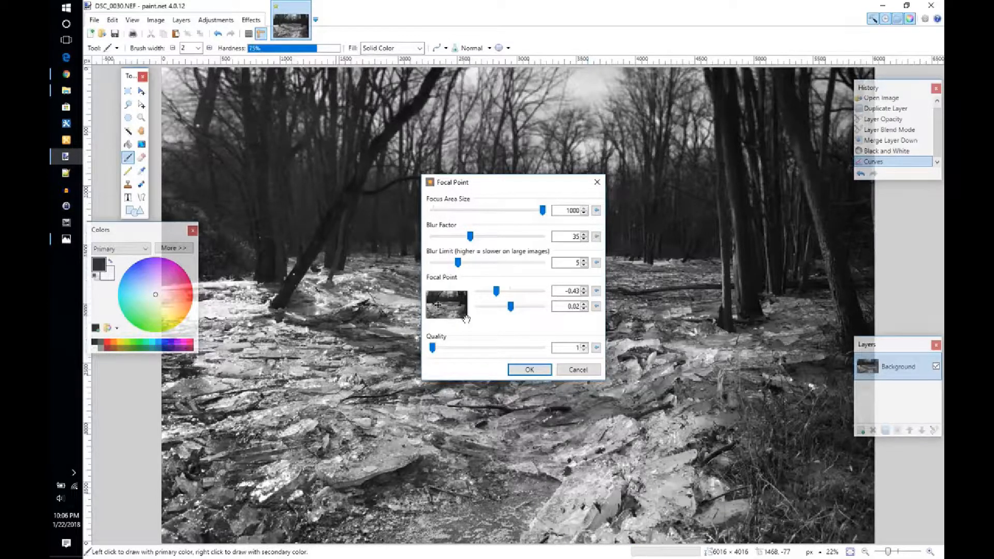
# Reduce the Focal Point blur factor to 17 and move the focal point to -0.53, 0.29
pyautogui.moveTo(471, 238); pyautogui.dragTo(473, 240)
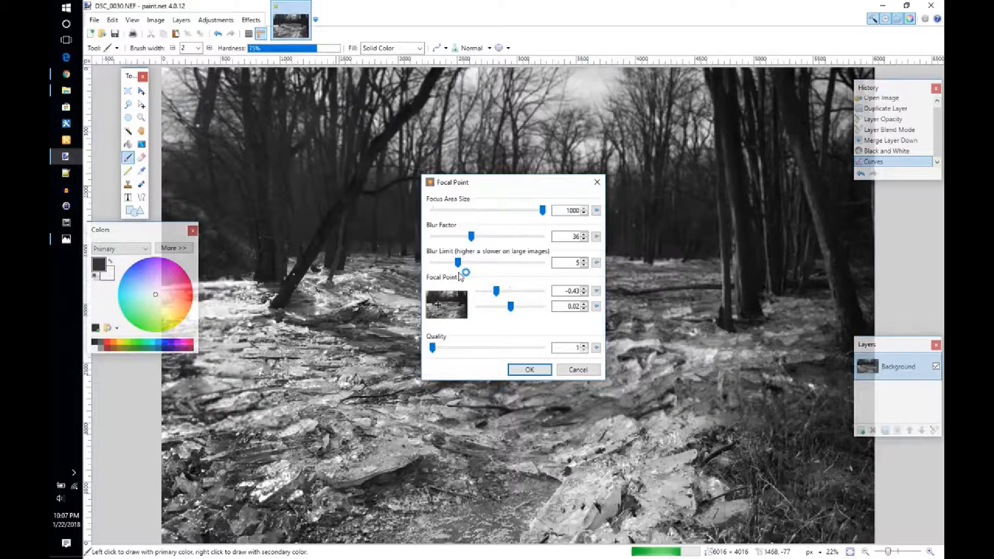
pyautogui.moveTo(471, 237); pyautogui.dragTo(452, 241)
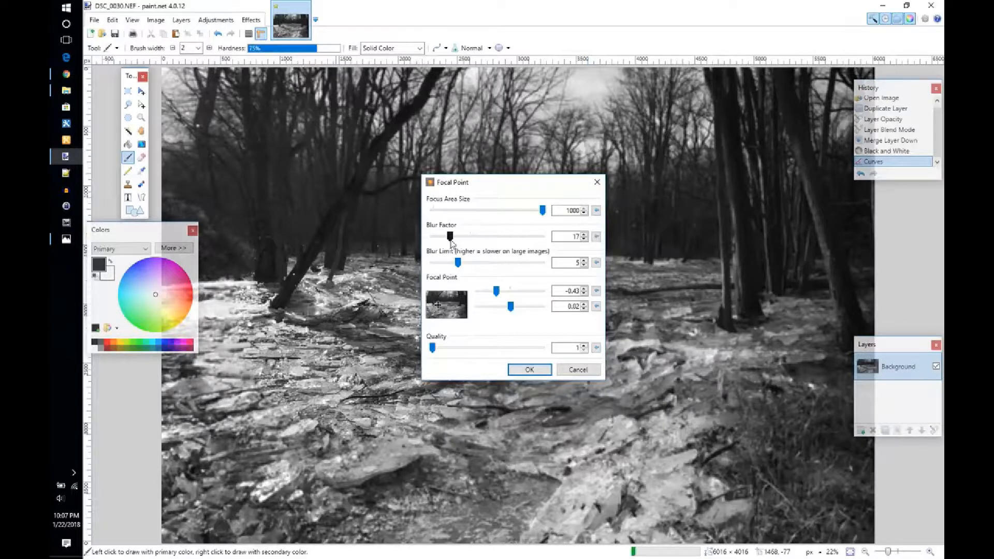
pyautogui.click(436, 308)
pyautogui.click(436, 309)
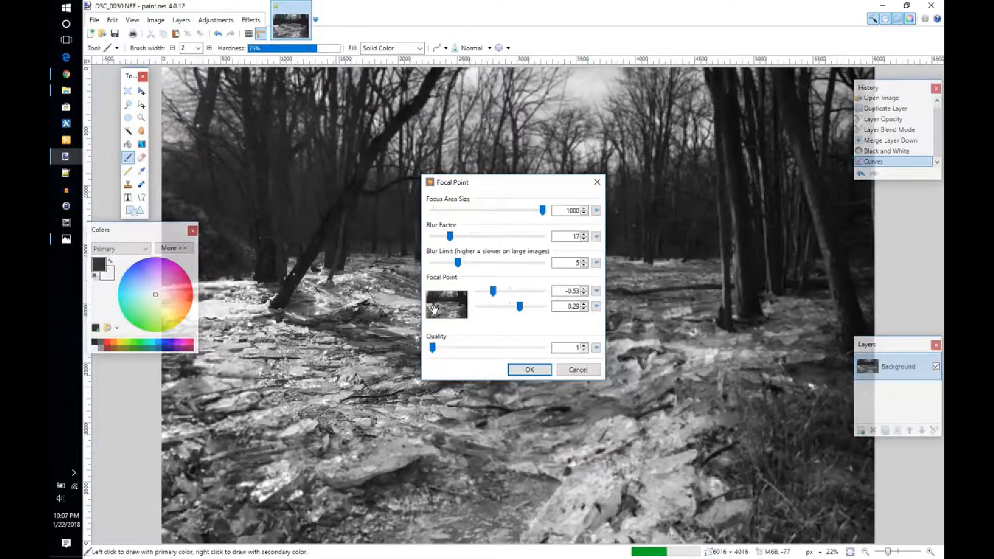
# Set the blur limit to 4 and the blur factor to 13, adjust the quality, and apply the Focal Point blur
pyautogui.moveTo(458, 262); pyautogui.dragTo(442, 239)
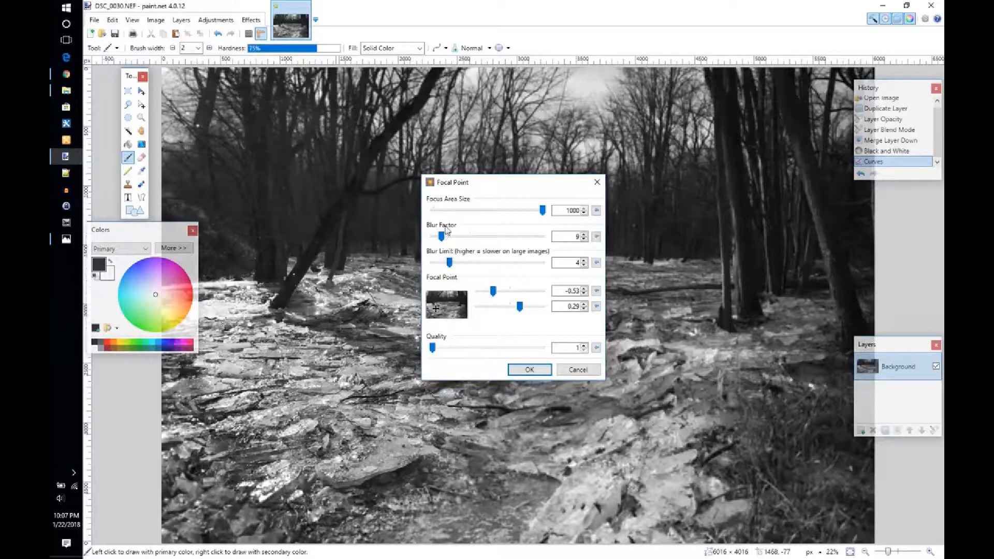
pyautogui.moveTo(442, 237); pyautogui.dragTo(446, 237)
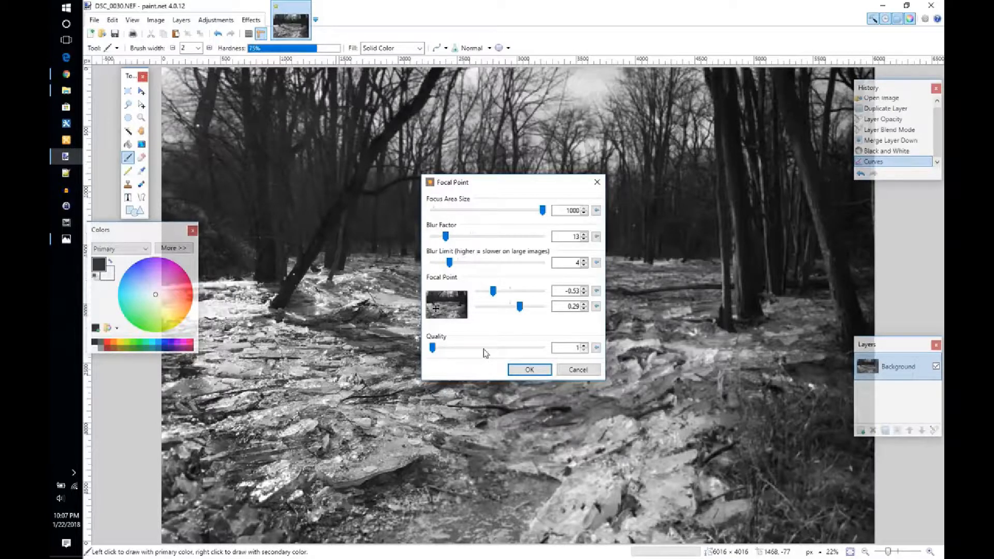
pyautogui.moveTo(491, 348); pyautogui.dragTo(485, 351)
pyautogui.click(529, 369)
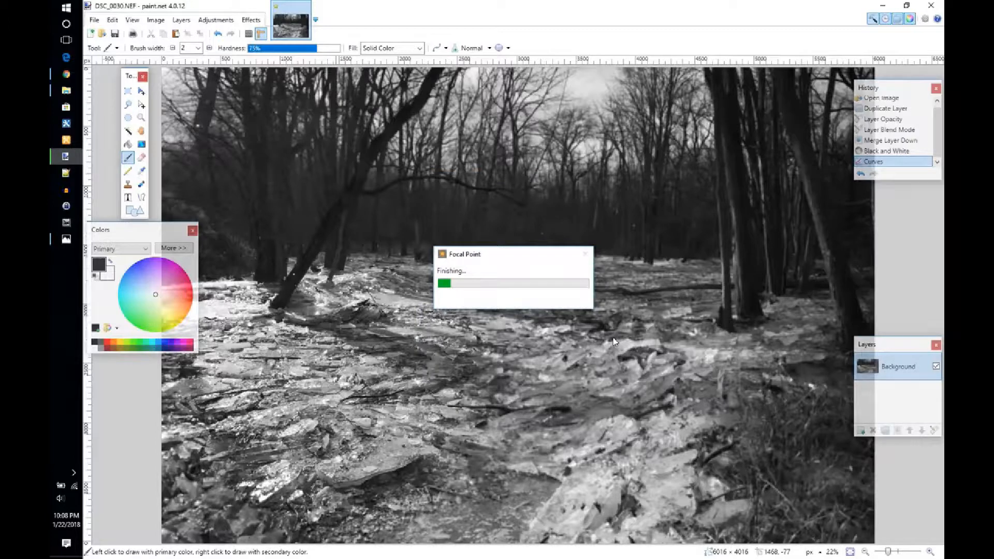